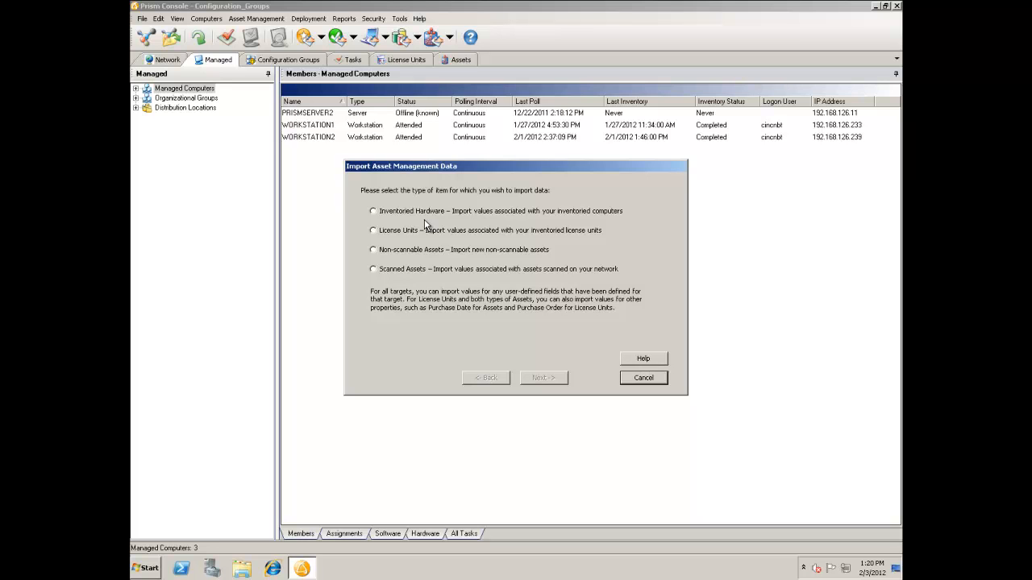
# Set up a non-scannable assets import from the Microsoft Excel 97-2000 file Assets.xls on the Desktop, keeping name mapped to Asset Name as key.
pyautogui.click(397, 251)
pyautogui.click(537, 379)
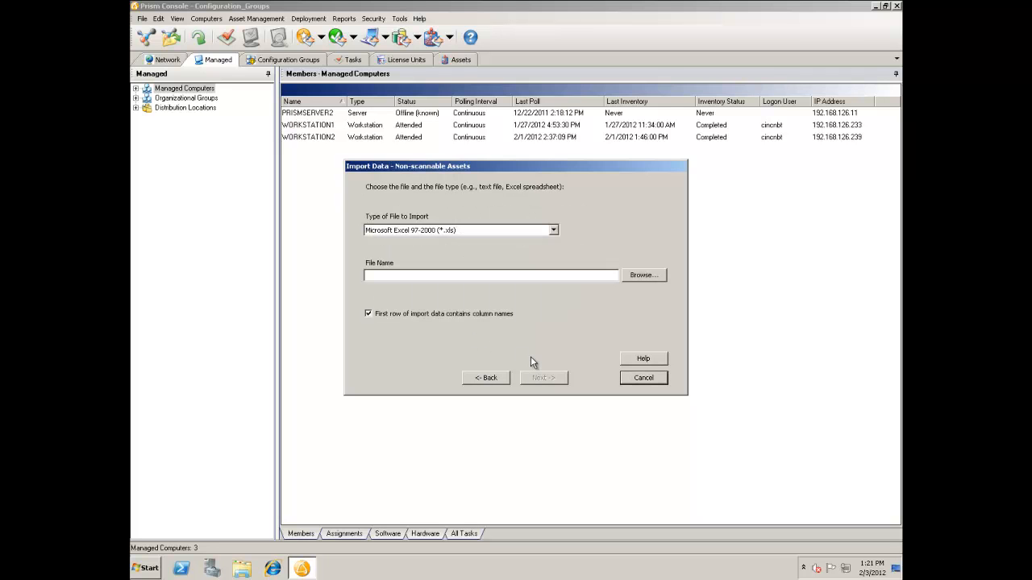
pyautogui.click(553, 231)
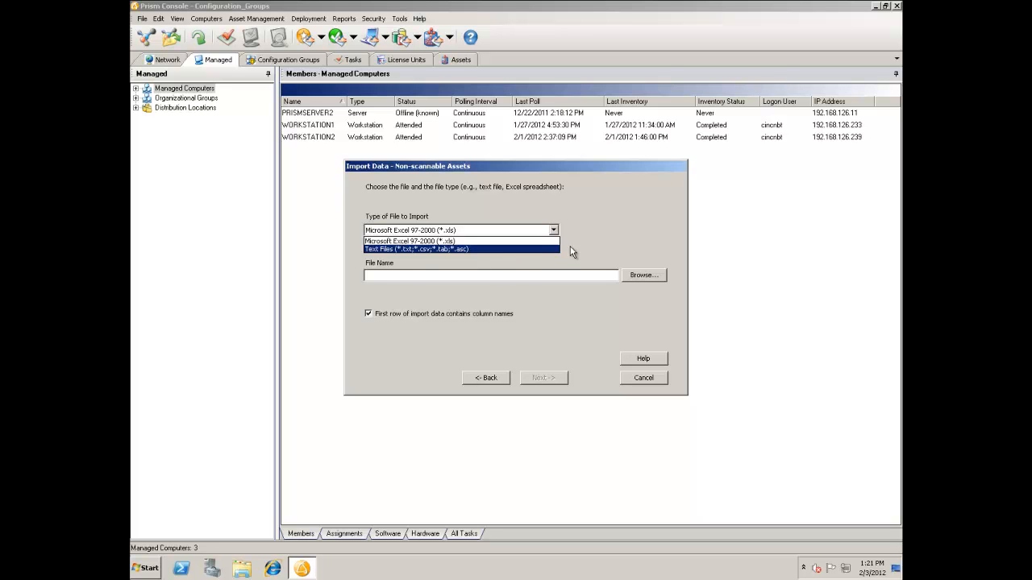
pyautogui.click(533, 241)
pyautogui.click(634, 276)
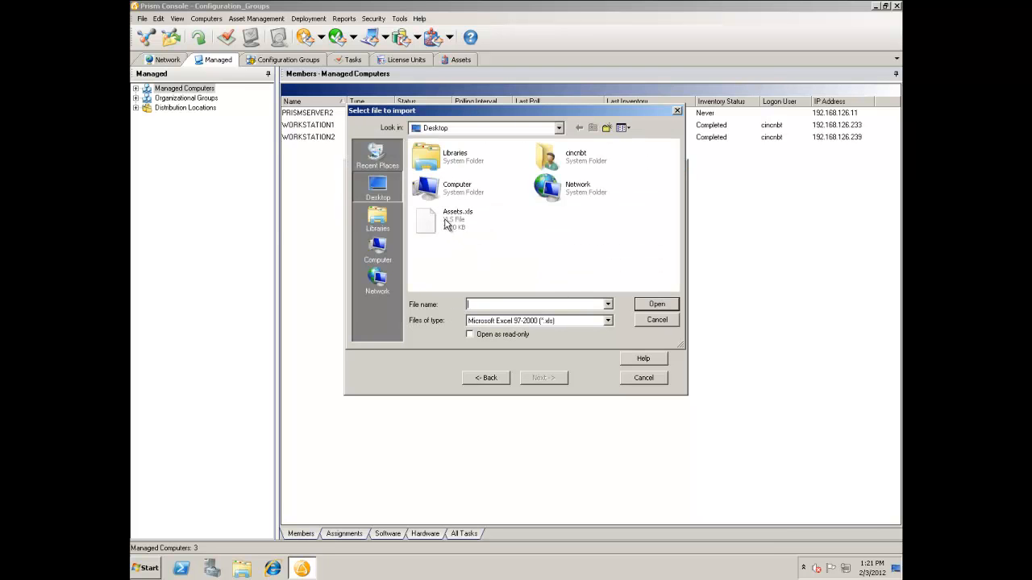
pyautogui.doubleClick(445, 224)
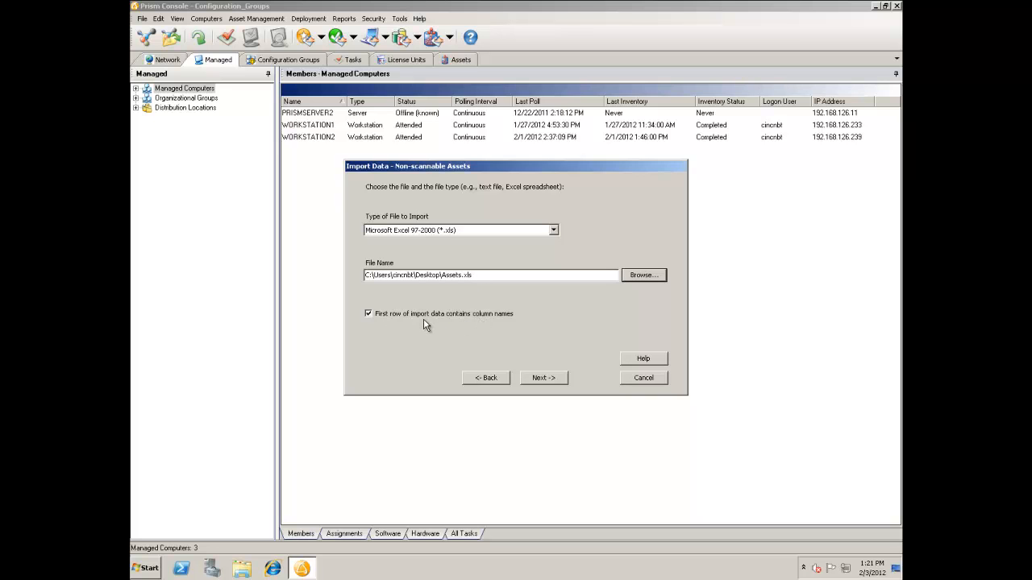
pyautogui.click(552, 379)
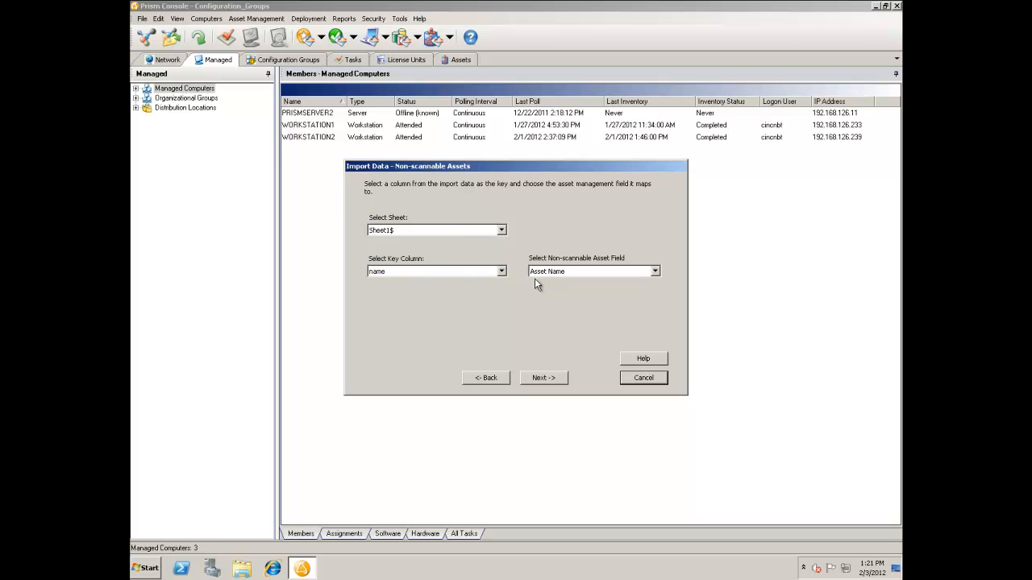
pyautogui.click(537, 379)
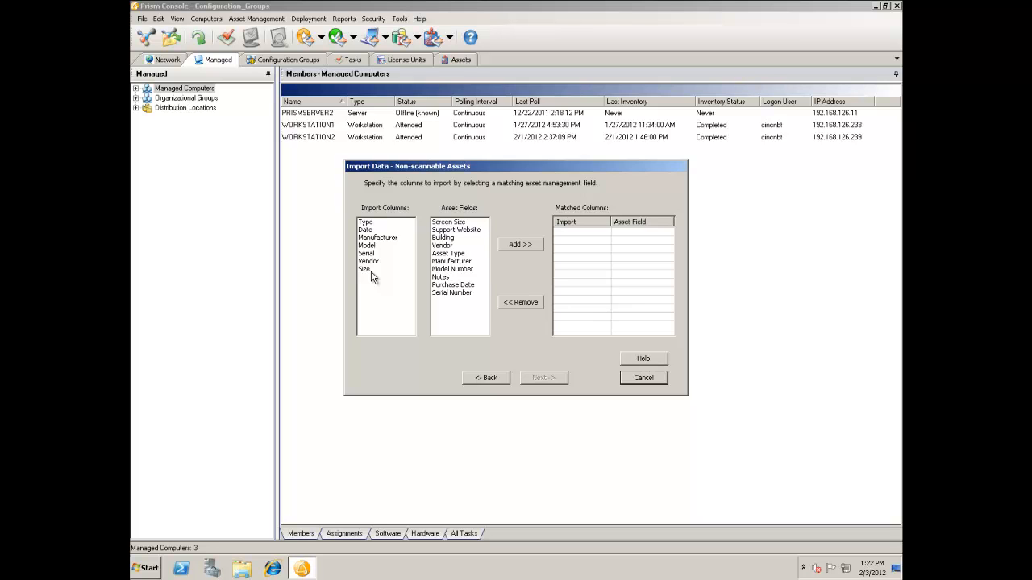
# Match Type to Asset Type, Date to Purchase Date, Size to Screen Size, and Manufacturer, Model, Serial and Vendor to their corresponding asset fields.
pyautogui.click(366, 224)
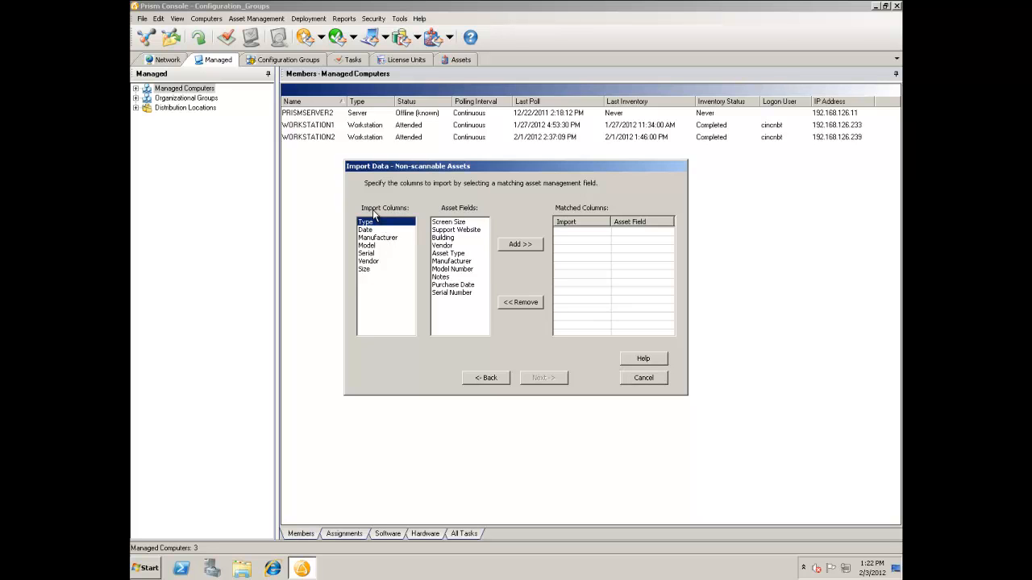
pyautogui.click(452, 255)
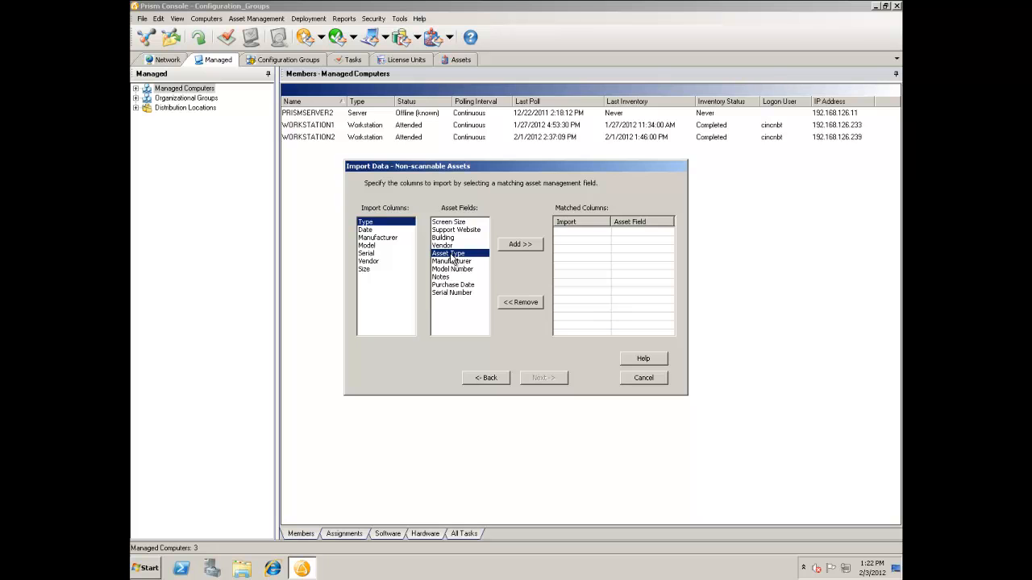
pyautogui.click(521, 243)
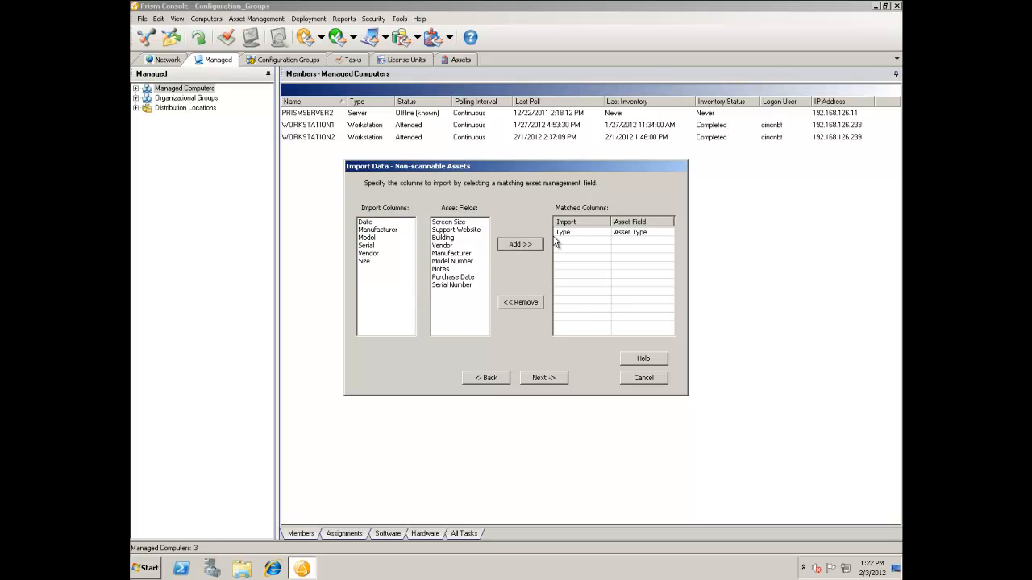
pyautogui.click(372, 224)
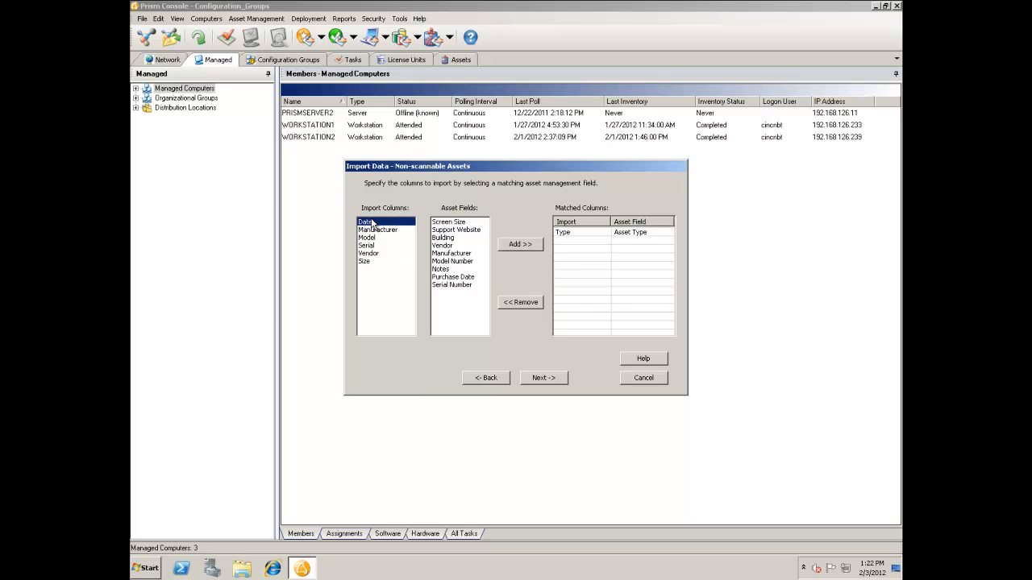
pyautogui.click(459, 276)
pyautogui.click(517, 245)
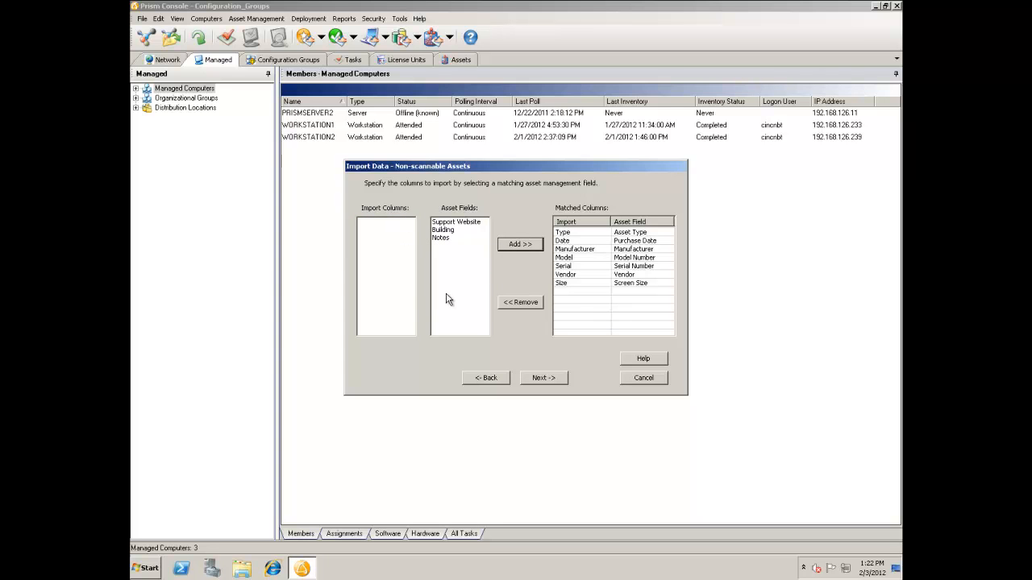
# Preview the matched asset rows, import them into the channel database, and finish the import wizard.
pyautogui.click(543, 379)
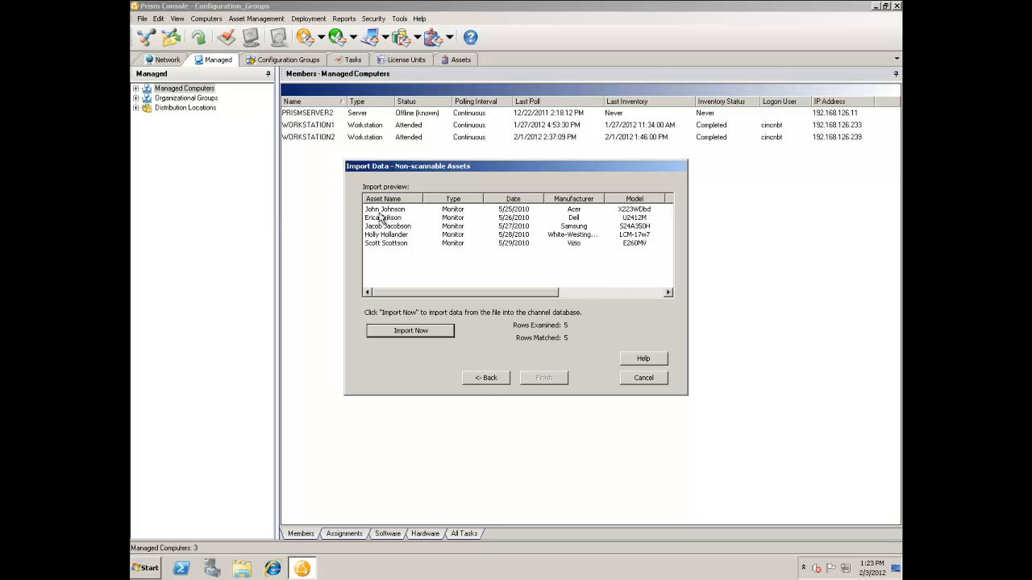
pyautogui.moveTo(431, 290)
pyautogui.mouseDown()
pyautogui.moveTo(542, 299)
pyautogui.moveTo(428, 299)
pyautogui.mouseUp()
pyautogui.click(413, 332)
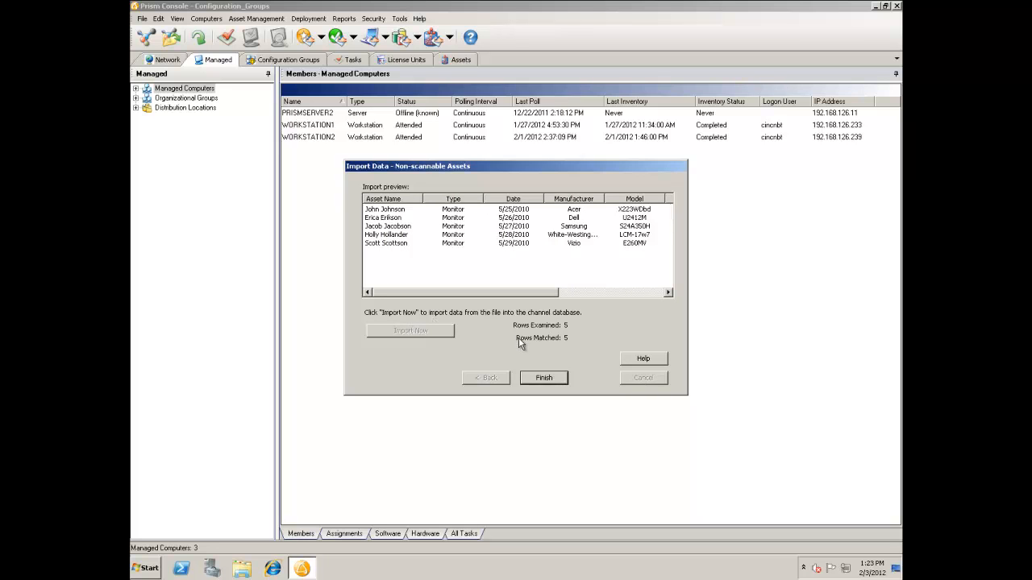
pyautogui.click(537, 385)
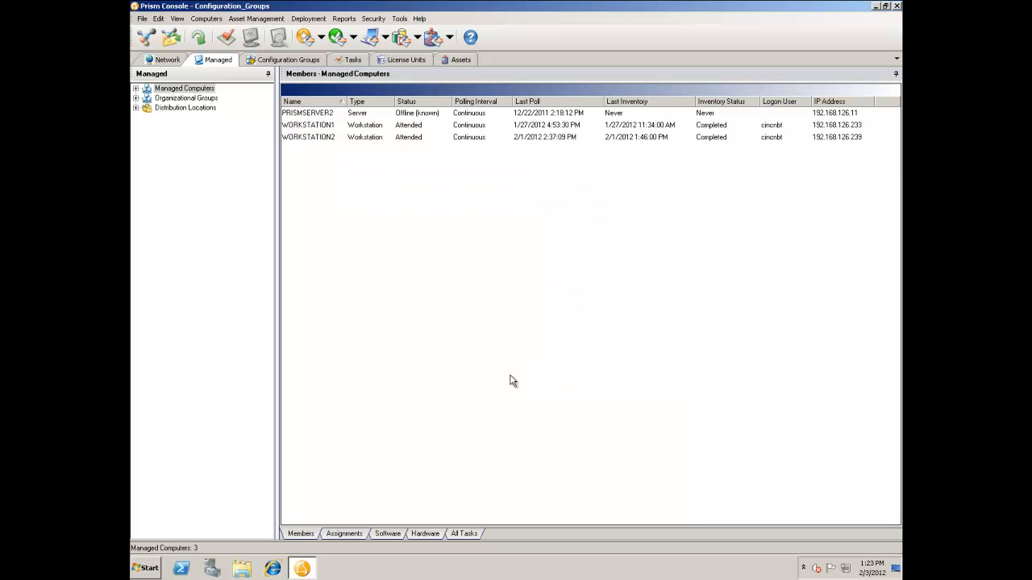
# Display the imported records in the Non-scannable group under All Assets.
pyautogui.click(457, 58)
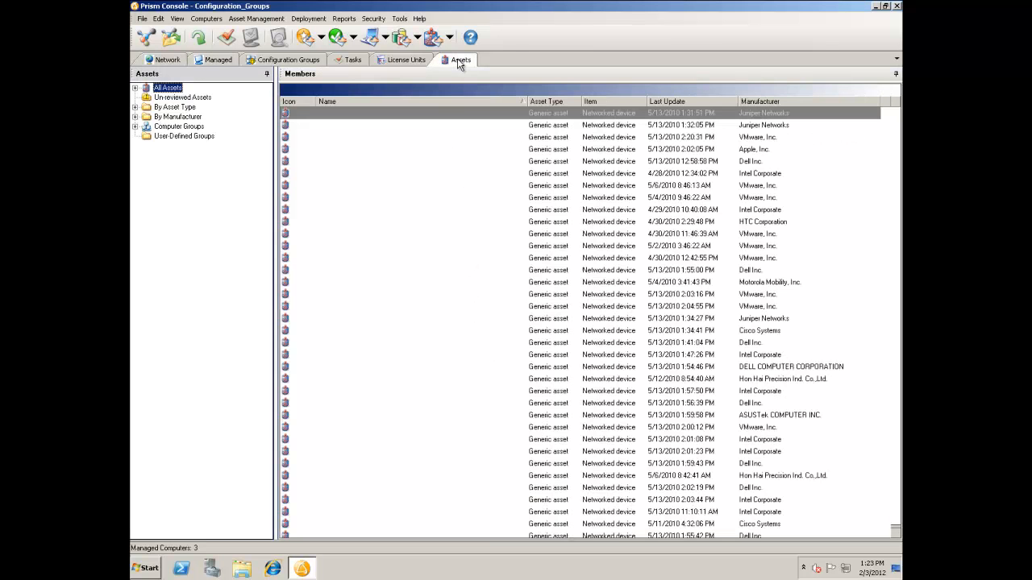
pyautogui.click(135, 88)
pyautogui.click(182, 98)
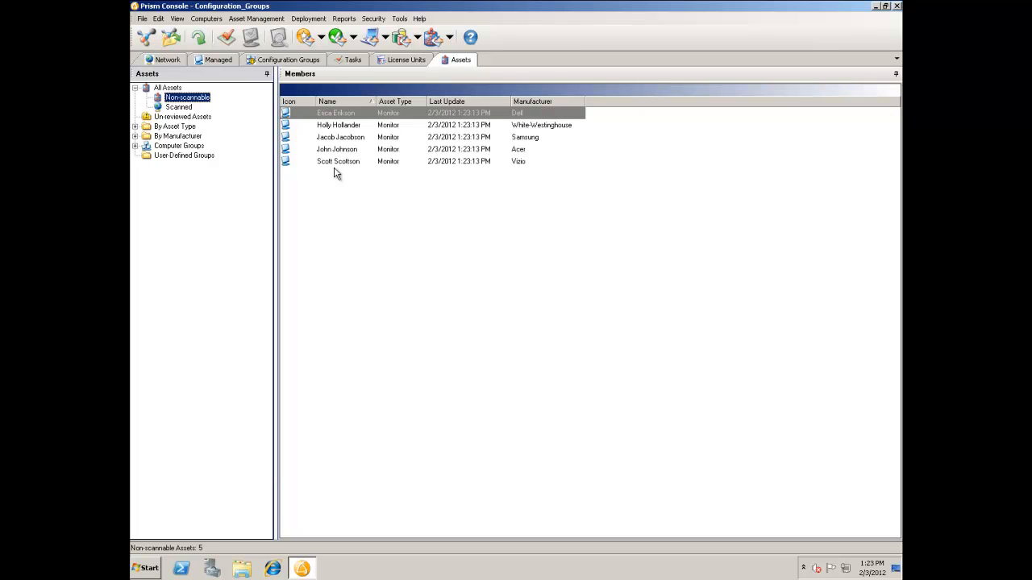
# Add Purchase Date, Model, Screen Size and Vendor columns to the non-scannable assets list, and close the field chooser.
pyautogui.rightClick(593, 104)
pyautogui.click(625, 141)
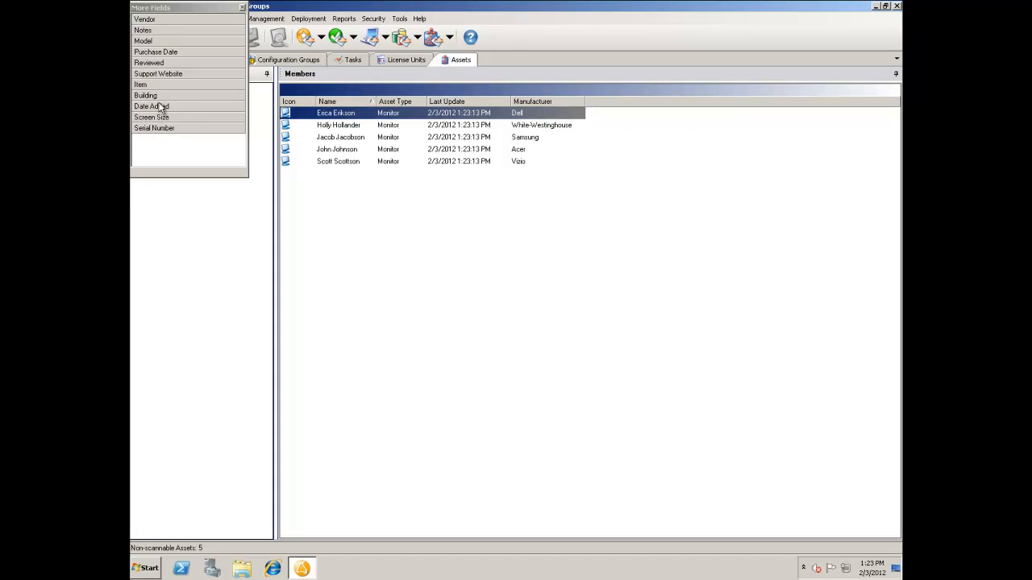
pyautogui.moveTo(155, 51); pyautogui.dragTo(608, 112)
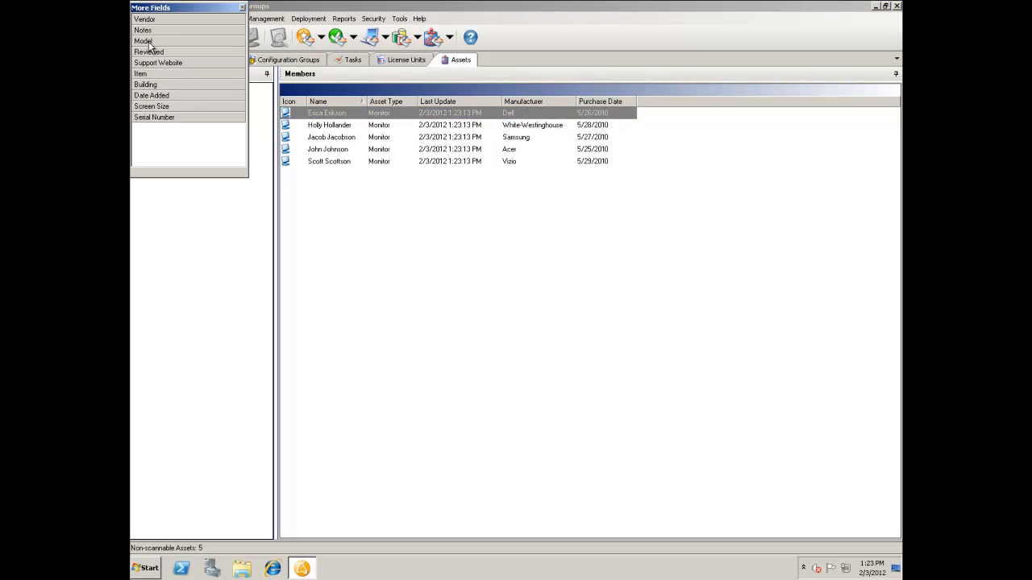
pyautogui.moveTo(146, 41); pyautogui.dragTo(673, 104)
pyautogui.moveTo(164, 96); pyautogui.dragTo(768, 104)
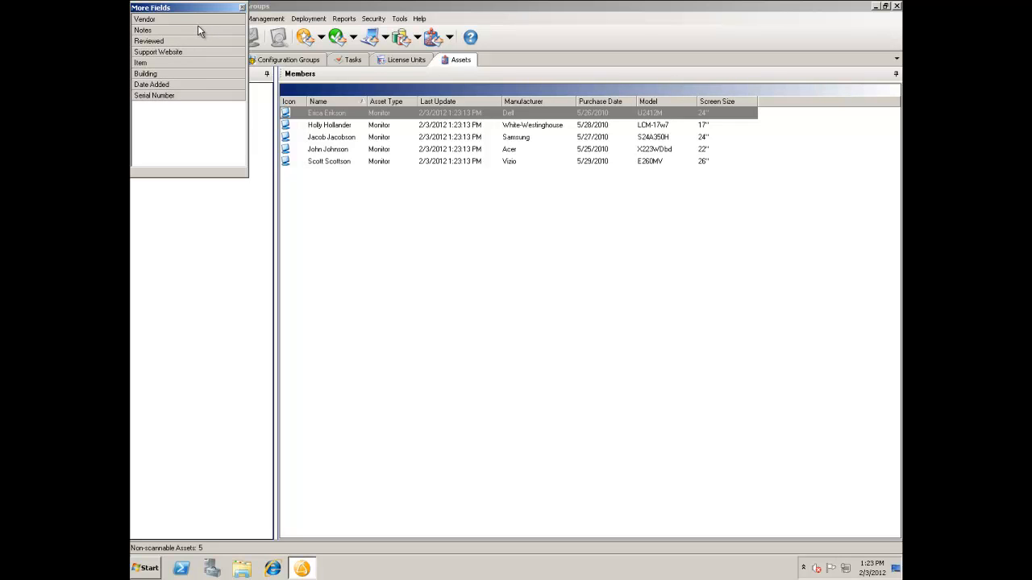
pyautogui.moveTo(194, 18); pyautogui.dragTo(767, 109)
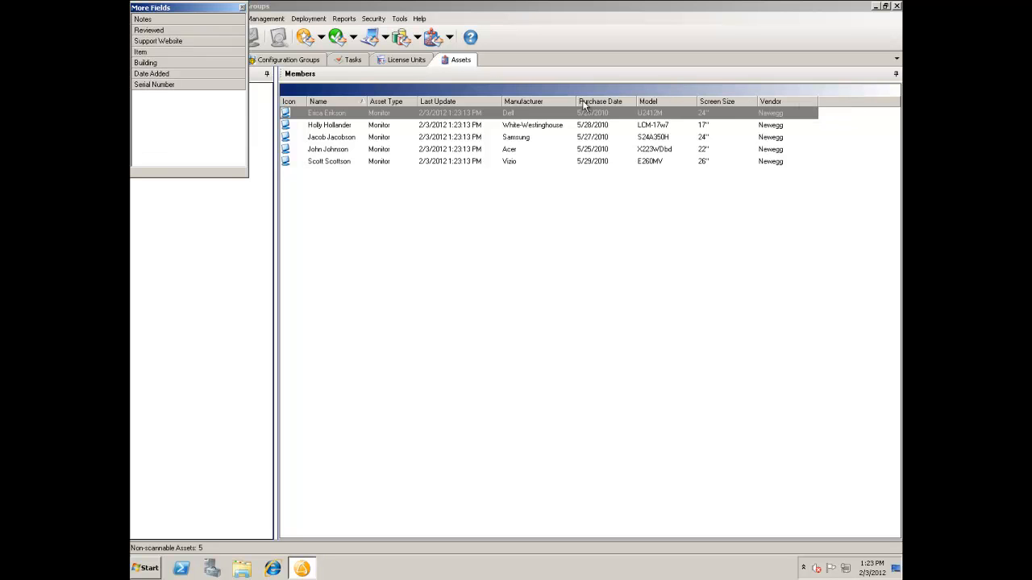
pyautogui.click(242, 7)
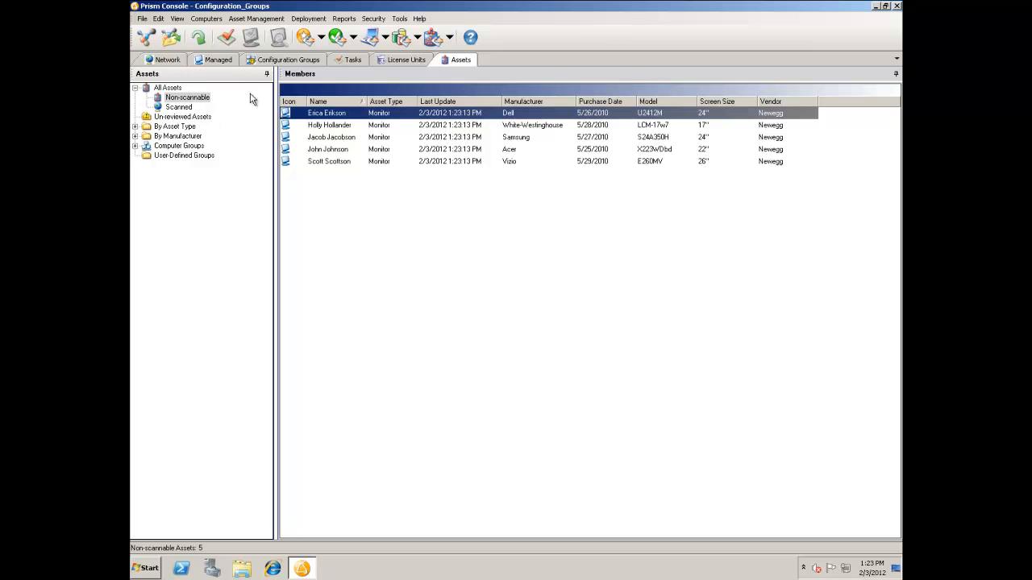
# Examine the Monitor entry in the asset types list and the blank new asset type form, and close both without adding a type.
pyautogui.click(257, 18)
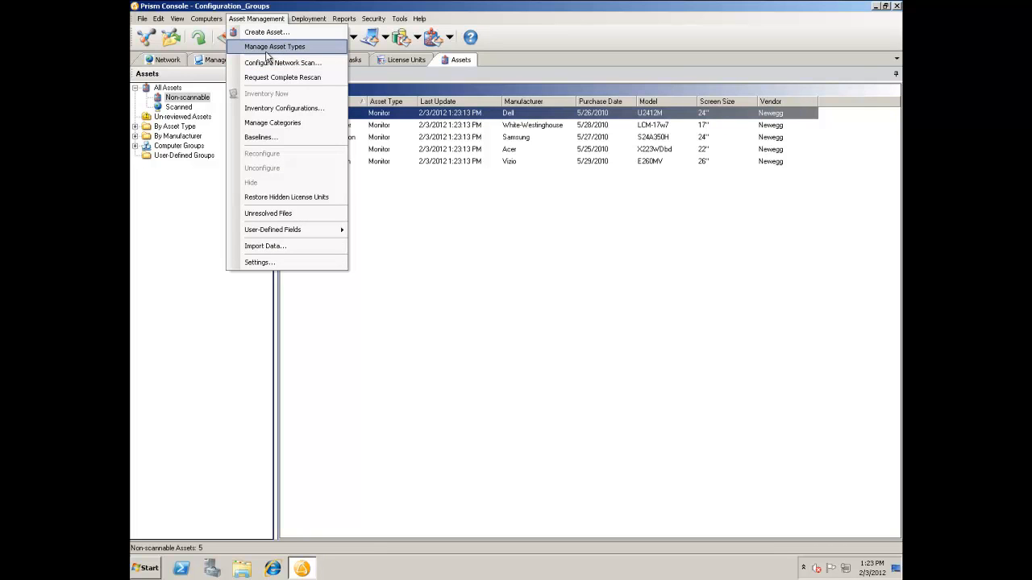
pyautogui.click(269, 48)
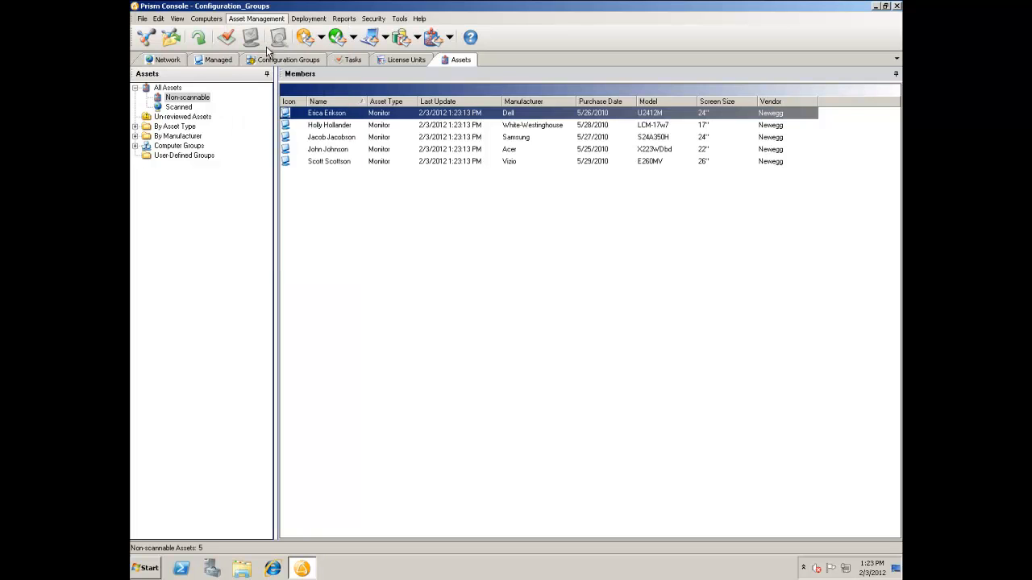
pyautogui.moveTo(613, 243); pyautogui.dragTo(613, 288)
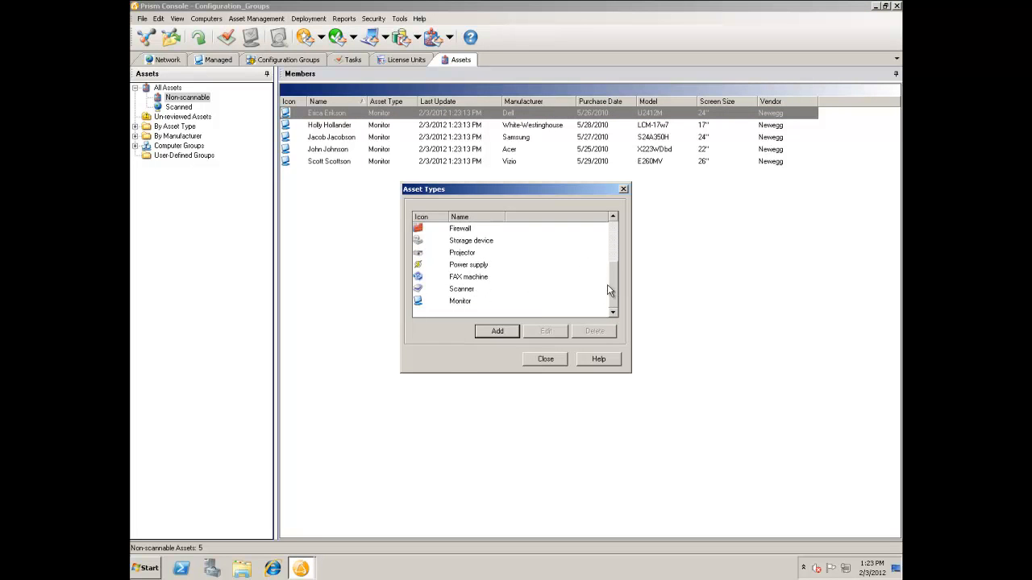
pyautogui.click(468, 301)
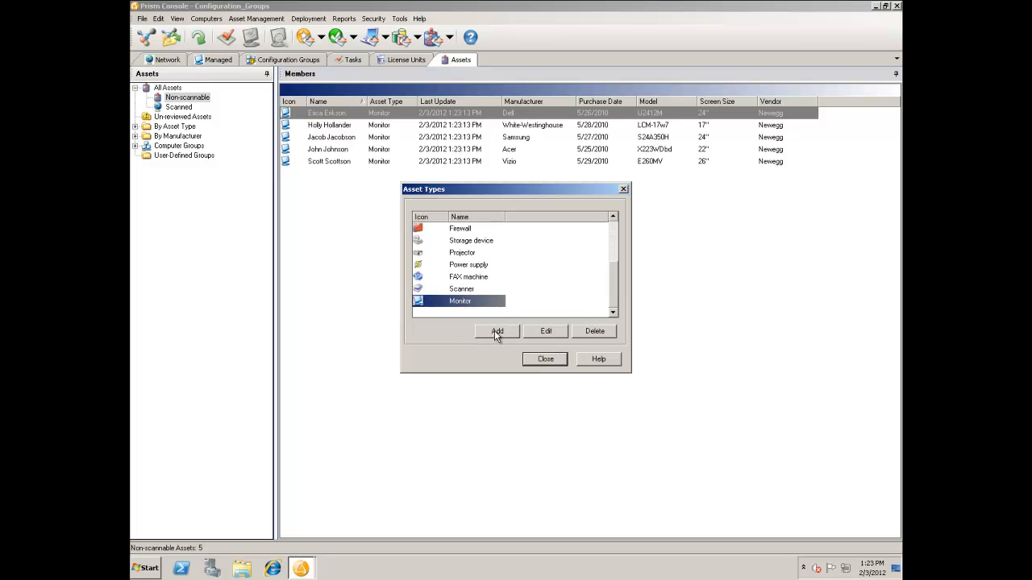
pyautogui.click(496, 331)
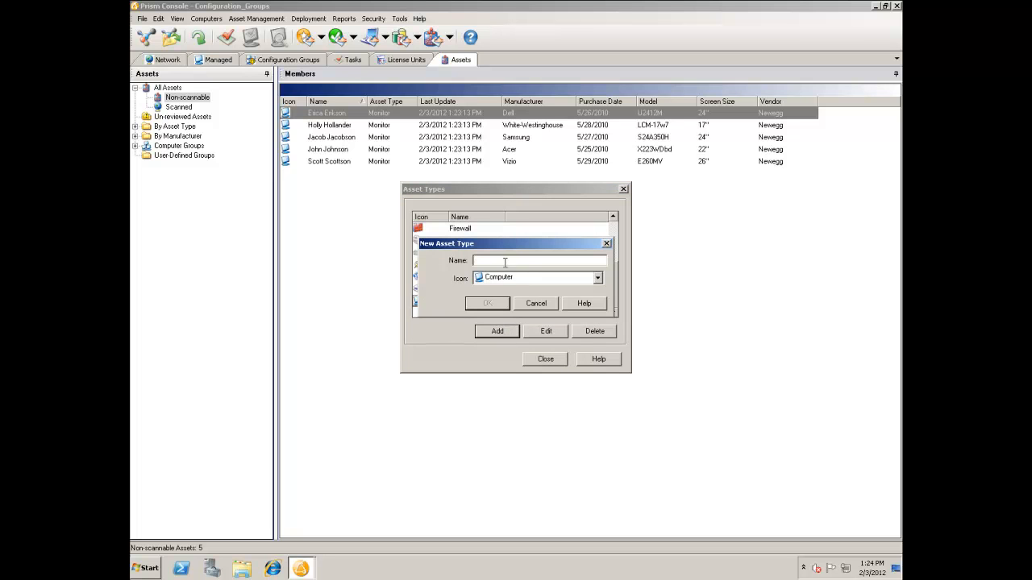
pyautogui.click(537, 304)
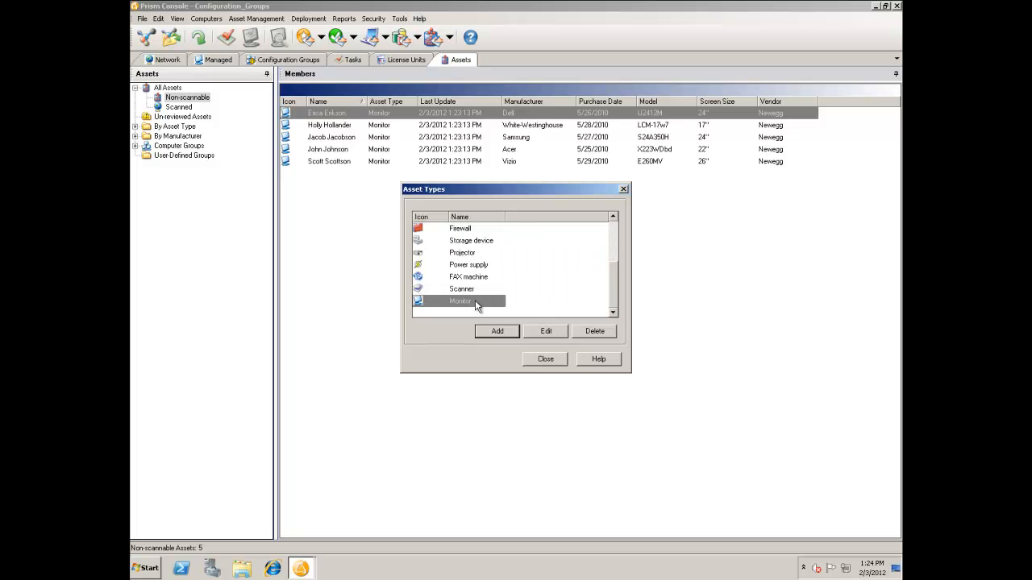
pyautogui.click(554, 358)
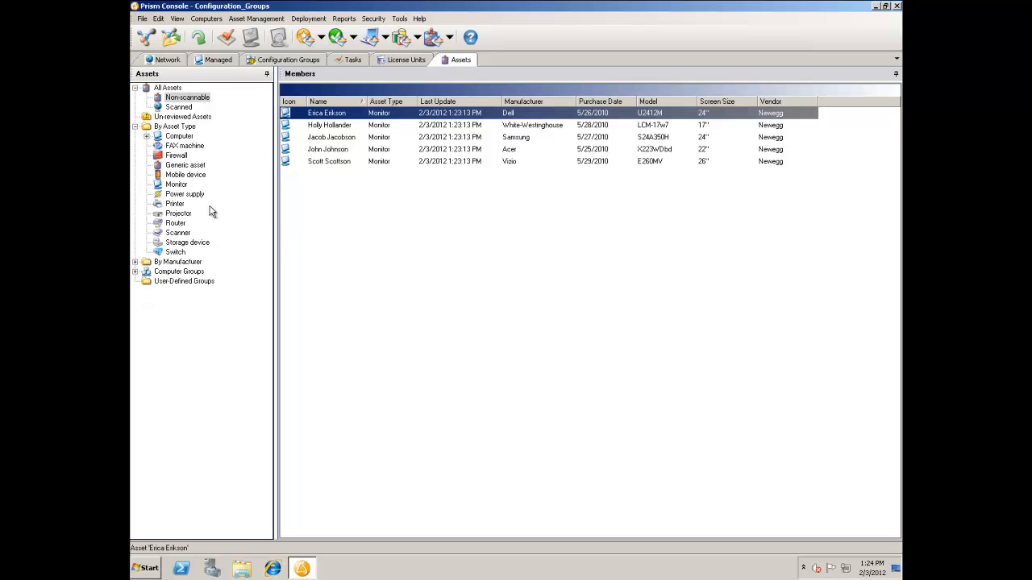
# View the assets of type Monitor, and return to the non-scannable assets list.
pyautogui.click(181, 186)
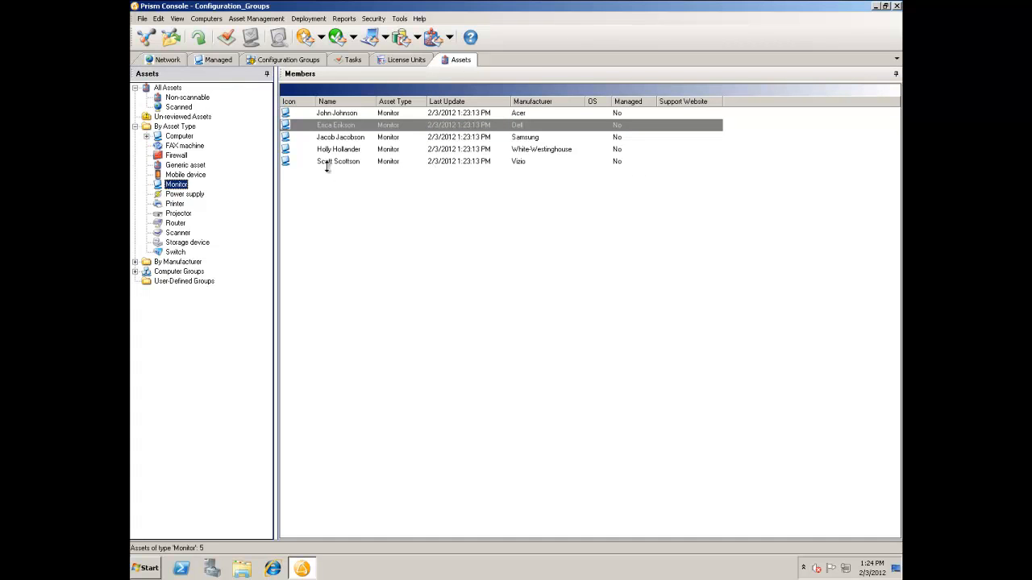
pyautogui.click(189, 97)
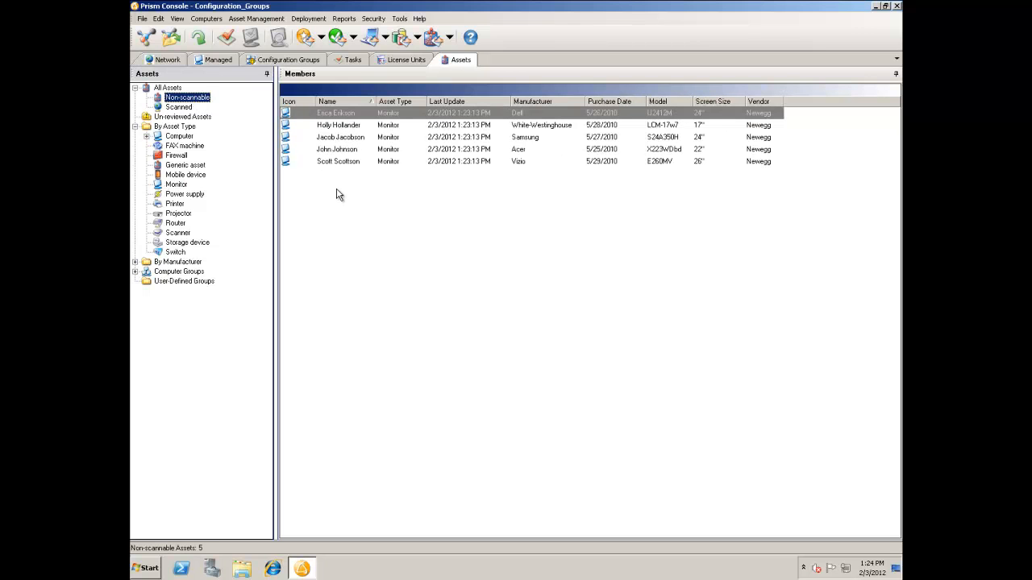